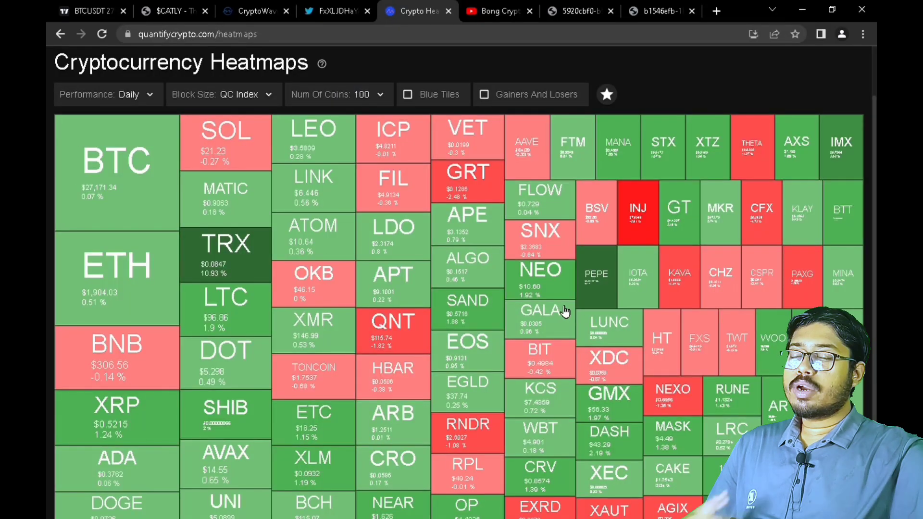
# Read a few Quantify Crypto heatmap tiles' stats, then go to the pbs.twimg.com image tab
pyautogui.moveTo(555, 306)
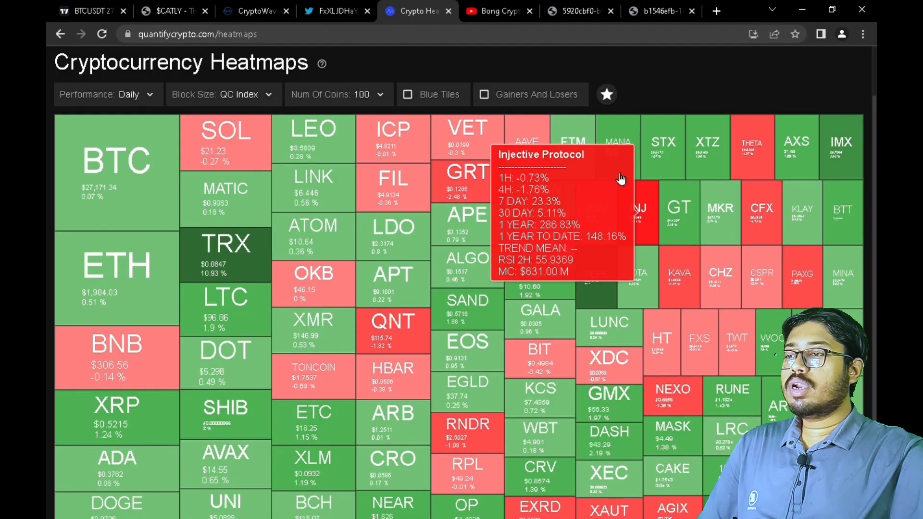
pyautogui.moveTo(596, 254)
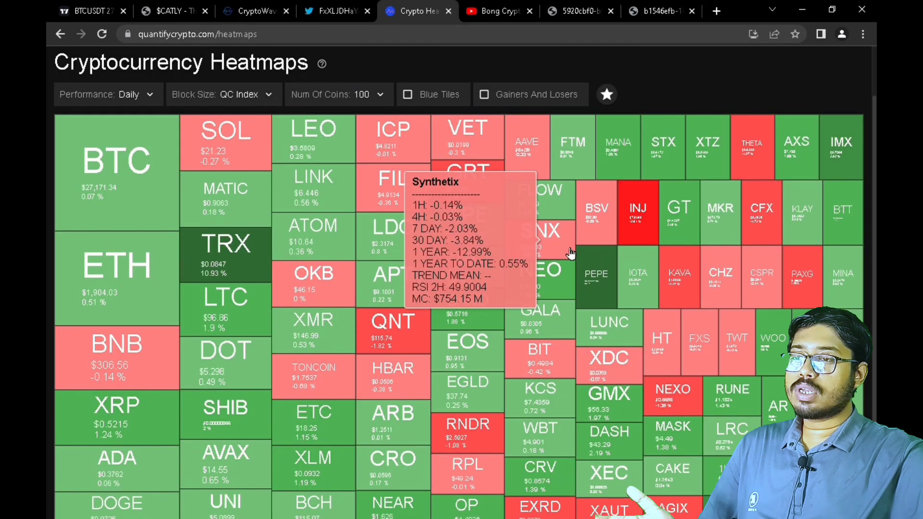
pyautogui.moveTo(491, 199)
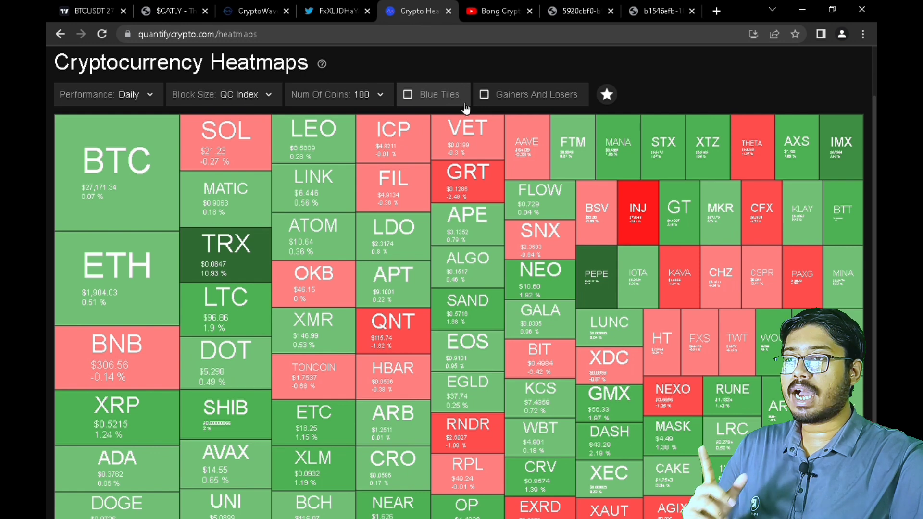
pyautogui.click(327, 19)
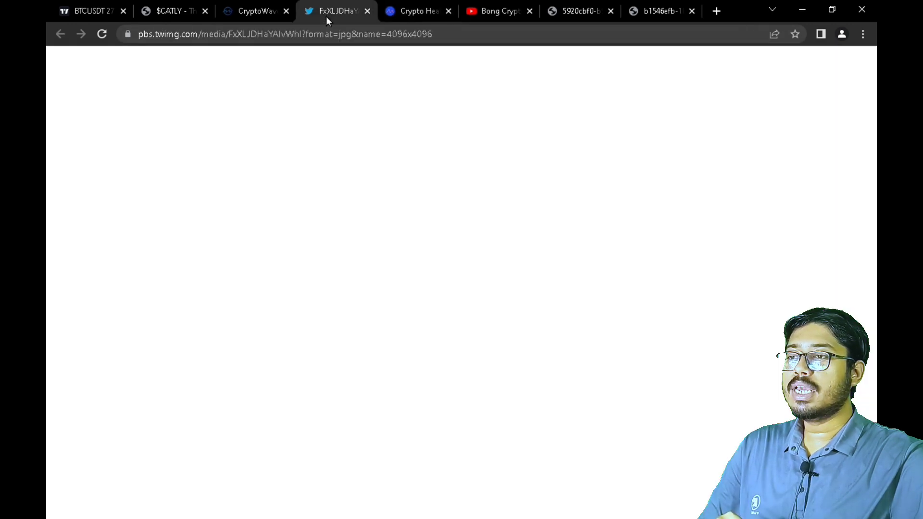
# Zoom into the June 2023 Crypto Calendar image, then fit it back to the window
pyautogui.click(461, 213)
pyautogui.click(462, 212)
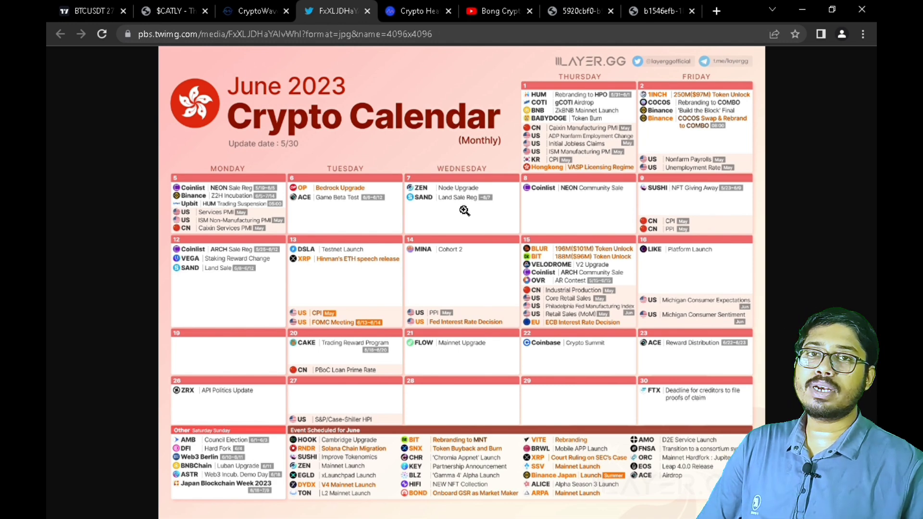
# Cycle back through Chrome tabs with Ctrl+Shift+Tab toward the TradingView BTCUSDT 4h chart
pyautogui.hotkey('ctrl', 'shift', 'Tab')
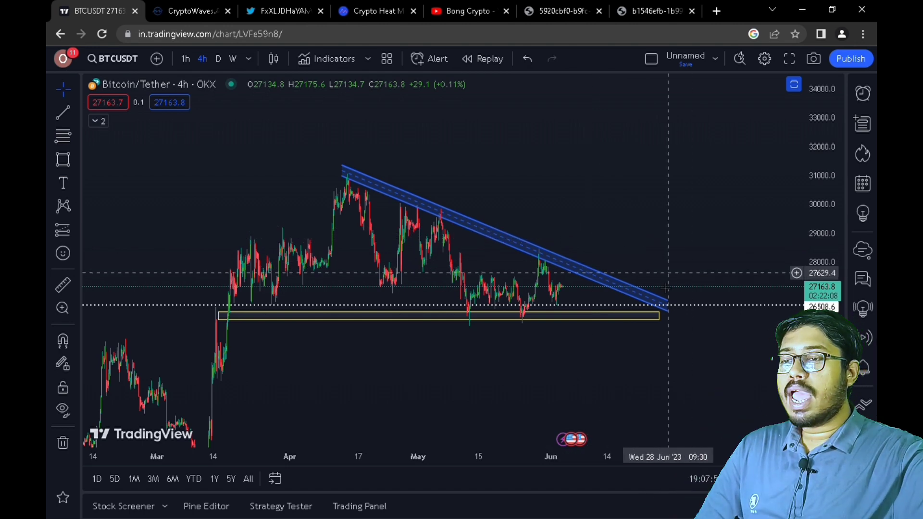
# Compress the BTCUSDT price scale, switch to 1D daily candles, and zoom in on the trendline
pyautogui.scroll(-3, 830, 266)
pyautogui.moveTo(829, 265); pyautogui.dragTo(829, 289)
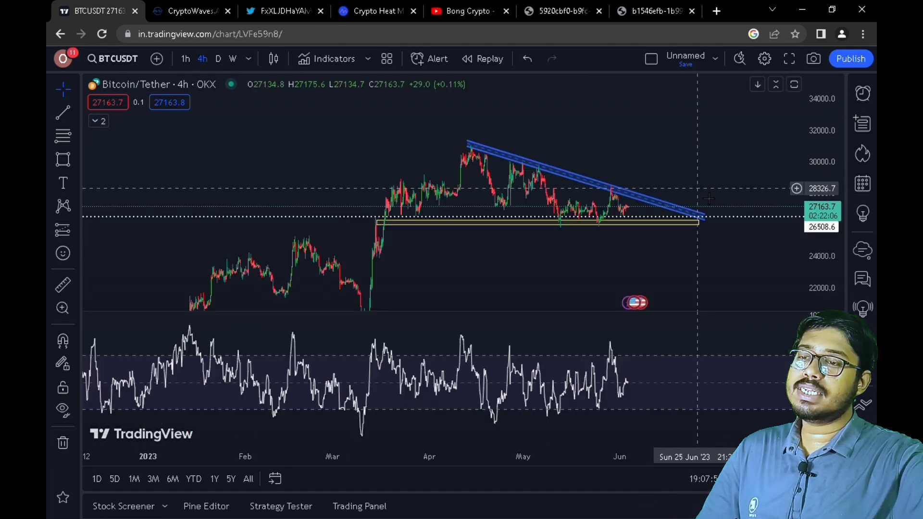
pyautogui.scroll(4, 625, 400)
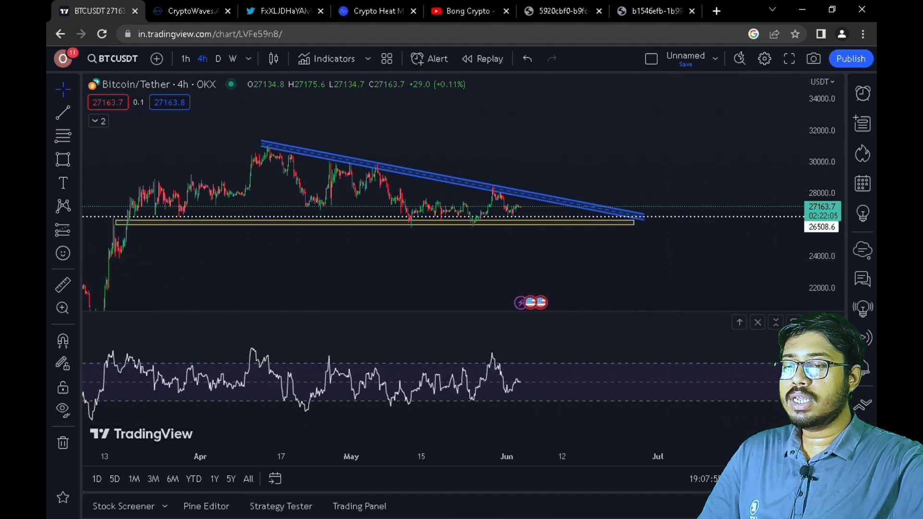
pyautogui.hscroll(-3, 625, 400)
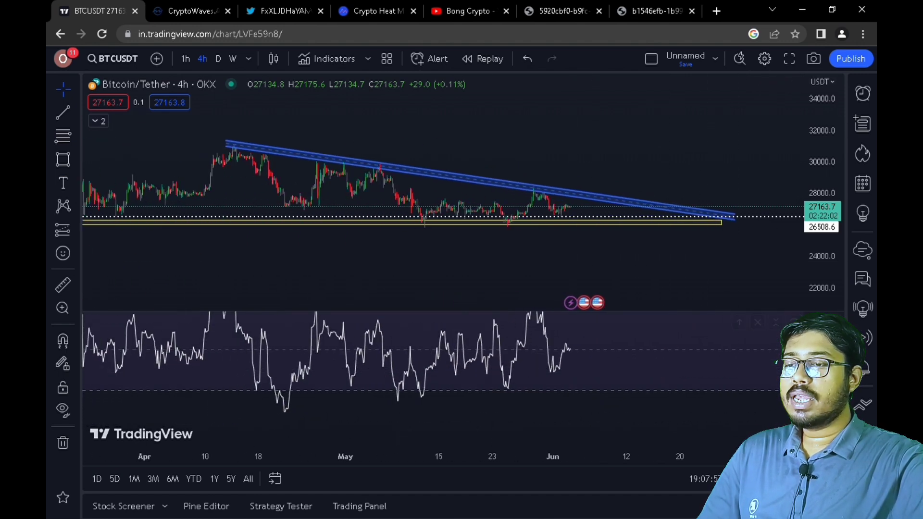
pyautogui.scroll(3, 625, 385)
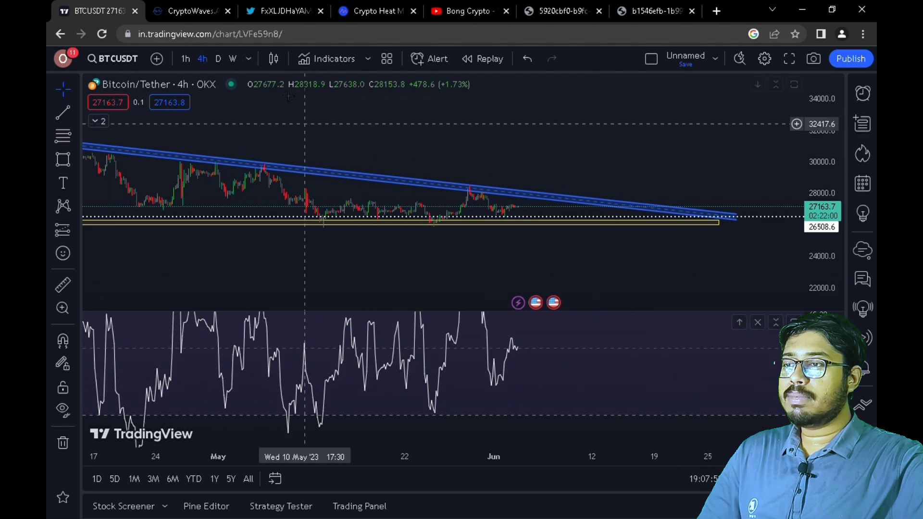
pyautogui.click(219, 58)
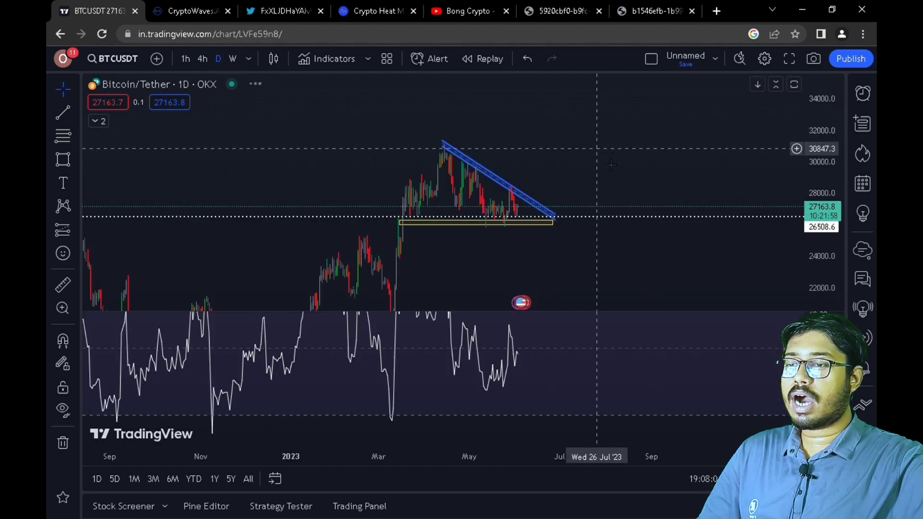
pyautogui.scroll(5, 673, 365)
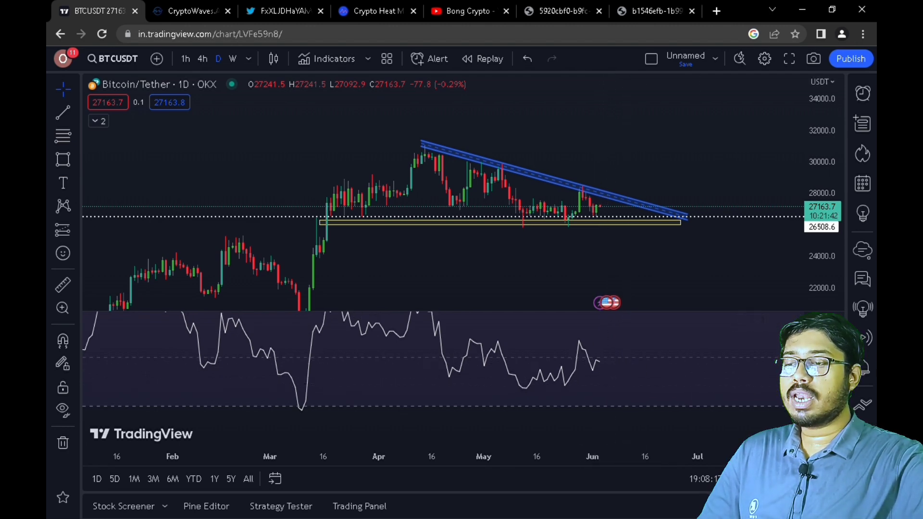
# Zoom and compress the price scale, then maximize the price pane to hide the RSI
pyautogui.scroll(-1, 670, 398)
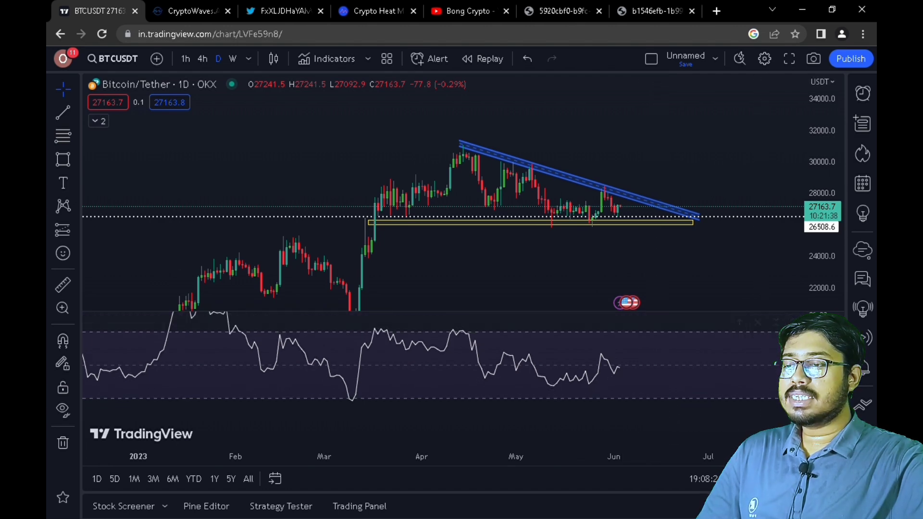
pyautogui.scroll(-1, 385, 365)
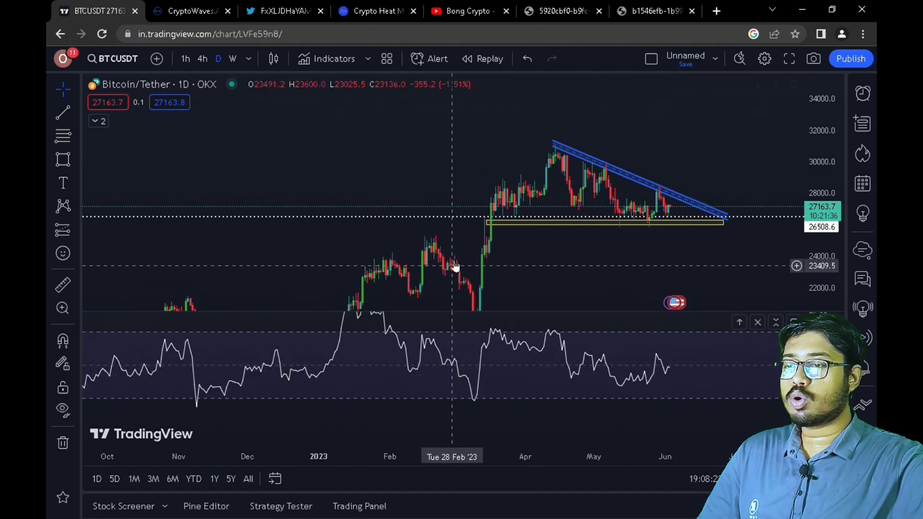
pyautogui.scroll(-1, 485, 369)
pyautogui.scroll(-2, 484, 370)
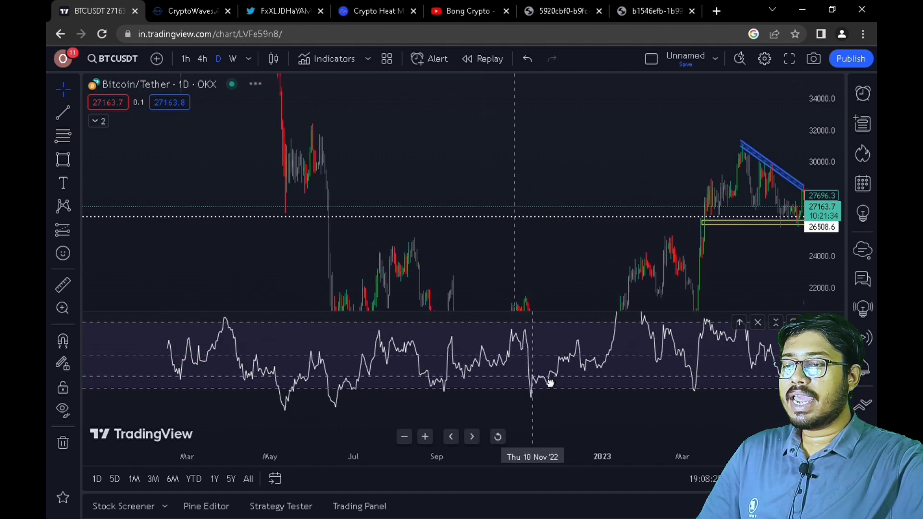
pyautogui.scroll(3, 730, 374)
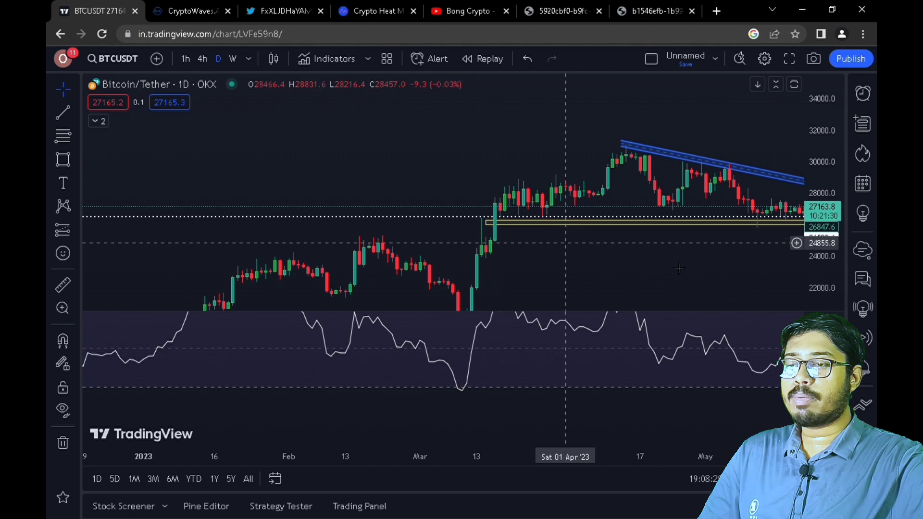
pyautogui.scroll(2, 532, 233)
pyautogui.scroll(3, 778, 254)
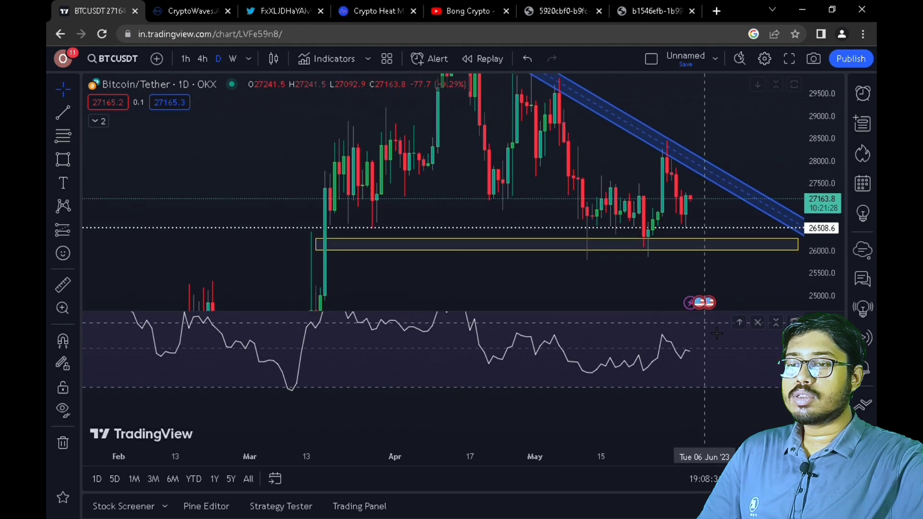
pyautogui.moveTo(835, 236); pyautogui.dragTo(836, 255)
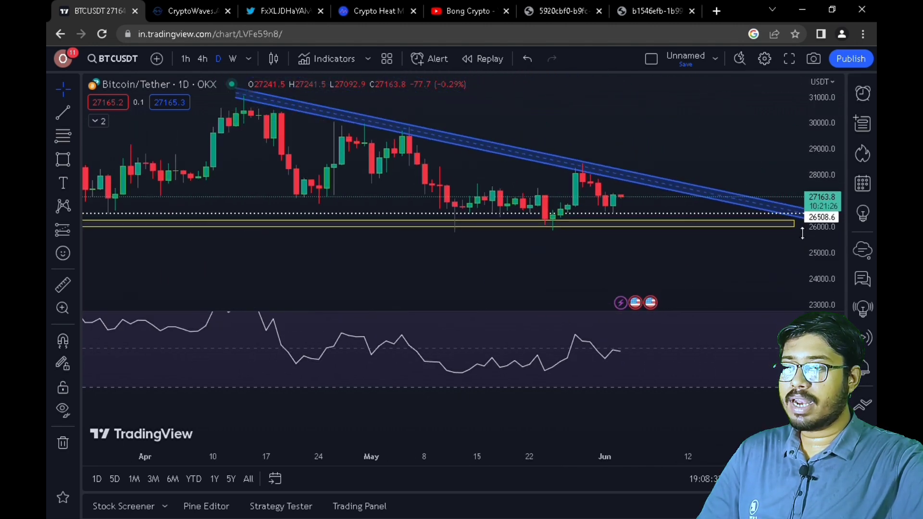
pyautogui.scroll(-3, 747, 194)
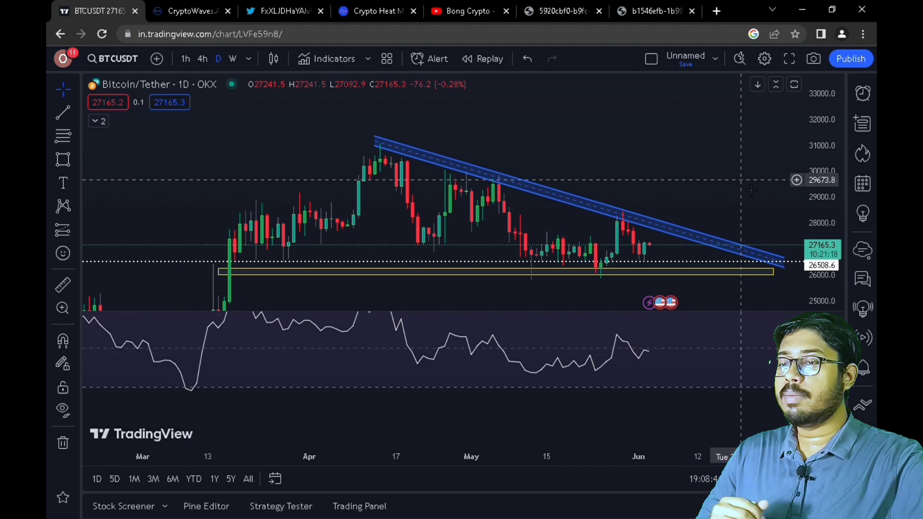
pyautogui.doubleClick(742, 188)
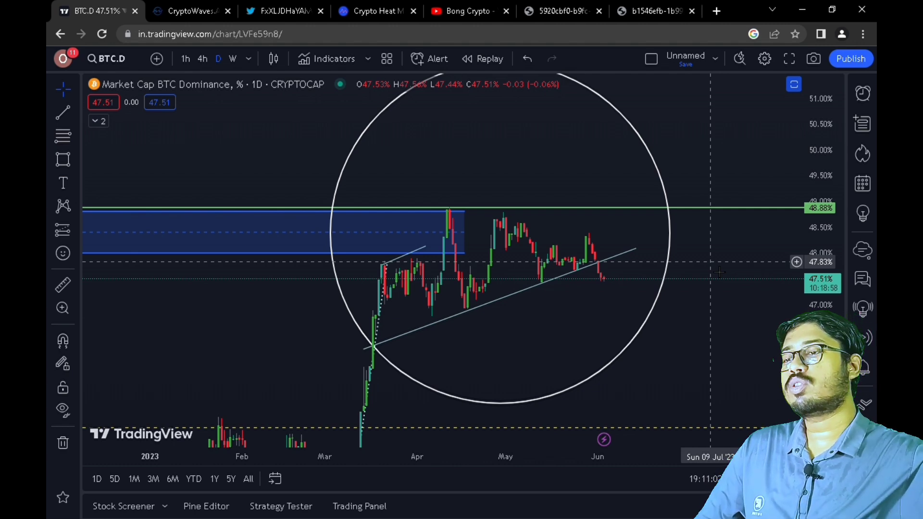
# Pan the BTC Dominance daily chart to centre the circled range and rising trendline
pyautogui.scroll(-3, 720, 272)
pyautogui.moveTo(719, 272); pyautogui.dragTo(653, 171)
pyautogui.scroll(3, 666, 278)
pyautogui.moveTo(666, 279); pyautogui.dragTo(831, 264)
pyautogui.scroll(3, 361, 279)
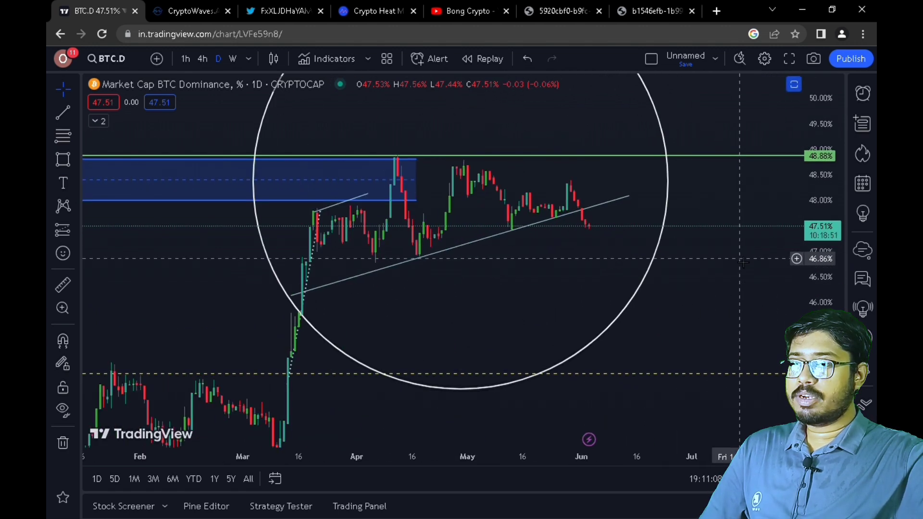
pyautogui.moveTo(360, 279); pyautogui.dragTo(361, 285)
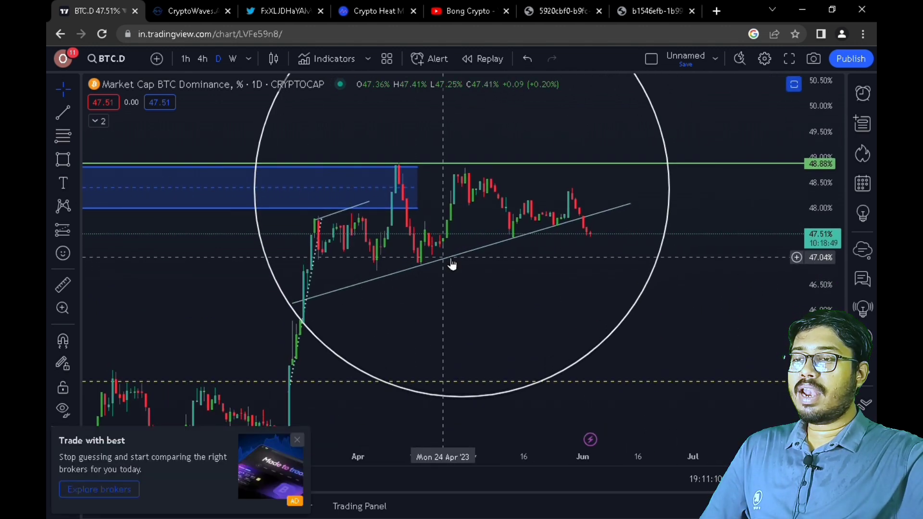
# Measure a 9-bar move, then a 22-bar drop of about 6.41% down to the support line
pyautogui.scroll(-3, 673, 240)
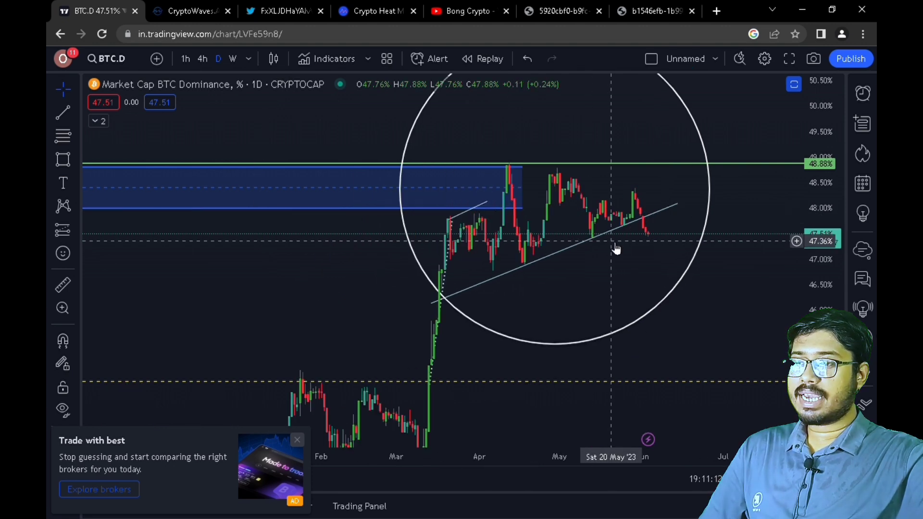
pyautogui.moveTo(820, 259); pyautogui.dragTo(820, 272)
pyautogui.scroll(3, 624, 309)
pyautogui.keyDown('shift'); pyautogui.click(623, 233); pyautogui.keyUp('shift')
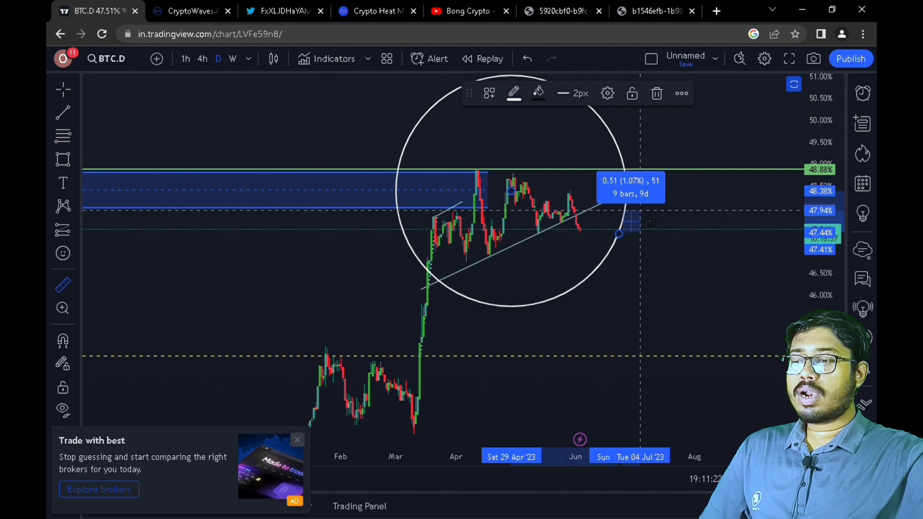
pyautogui.click(648, 220)
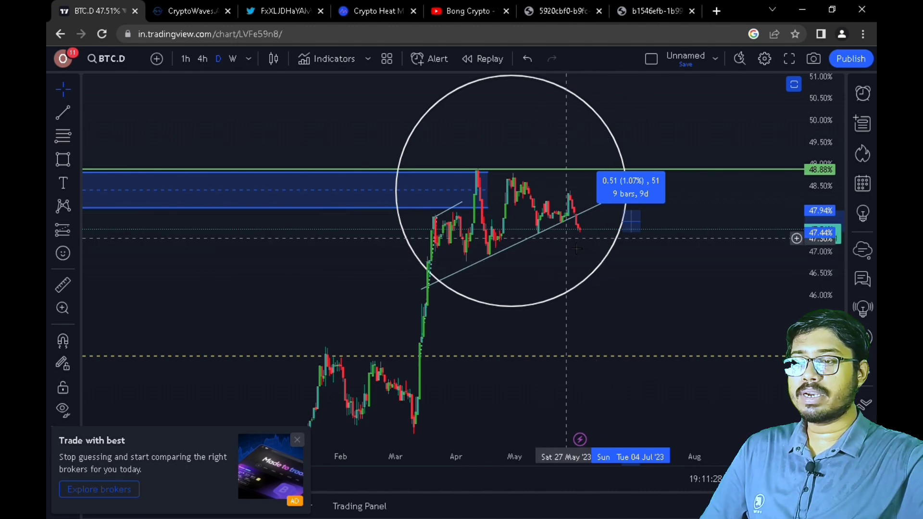
pyautogui.keyDown('shift'); pyautogui.click(649, 217); pyautogui.keyUp('shift')
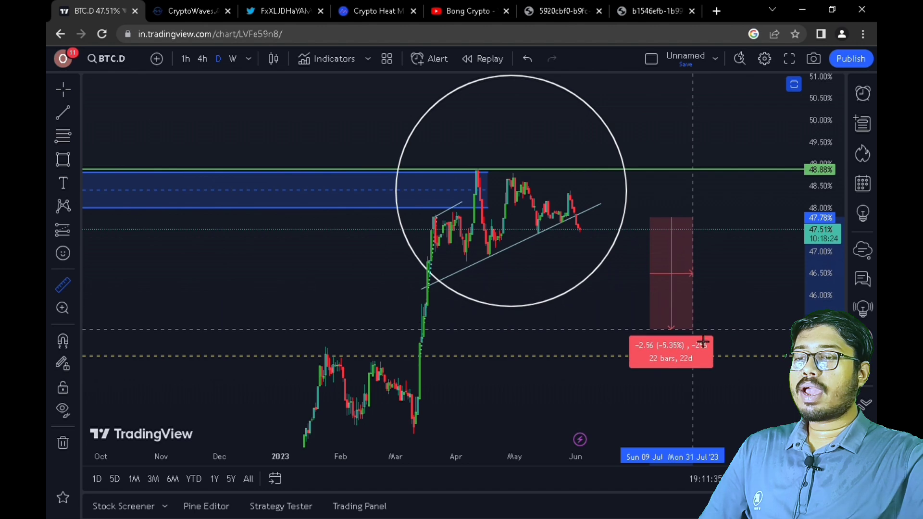
pyautogui.click(703, 361)
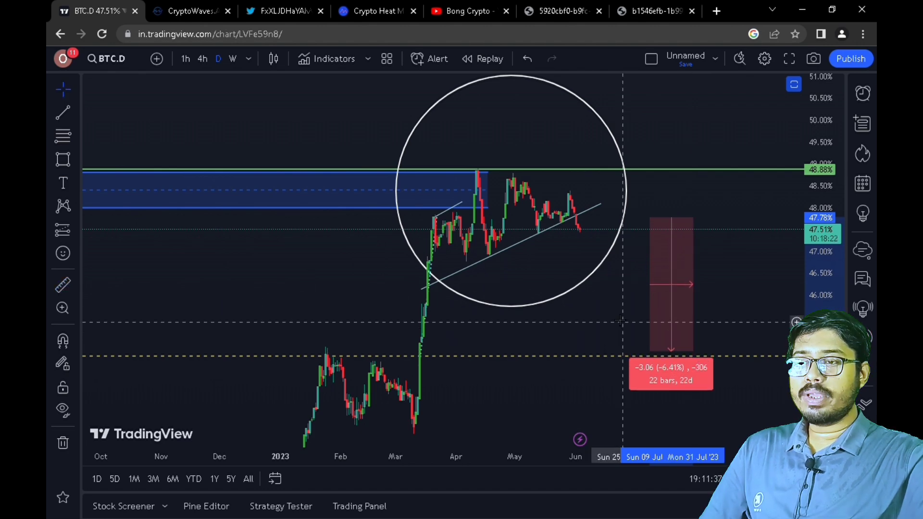
# Zoom out, compress the price scale and pan to show later dates
pyautogui.scroll(-3, 817, 295)
pyautogui.moveTo(817, 291); pyautogui.dragTo(818, 332)
pyautogui.moveTo(743, 171); pyautogui.dragTo(669, 175)
pyautogui.moveTo(777, 196); pyautogui.dragTo(711, 197)
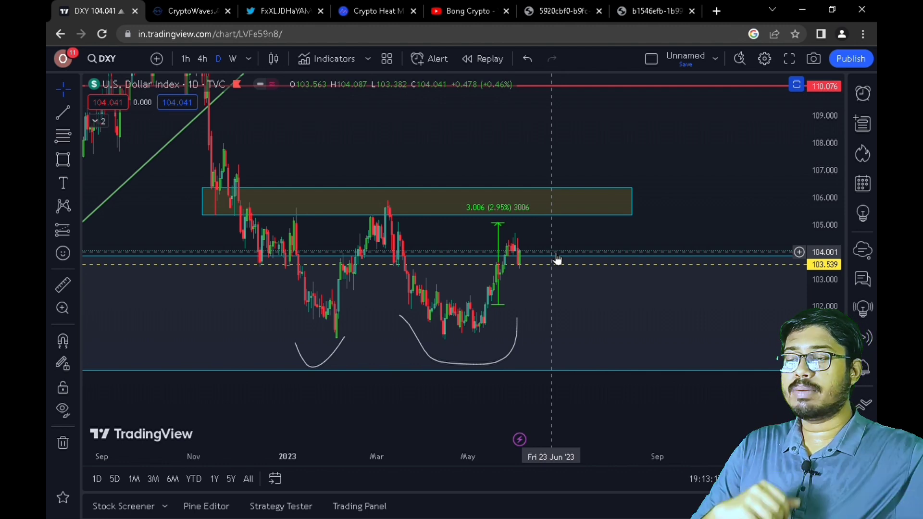
# Zoom out and compress the DXY chart to show the 110.076 level above resistance
pyautogui.scroll(-3, 633, 257)
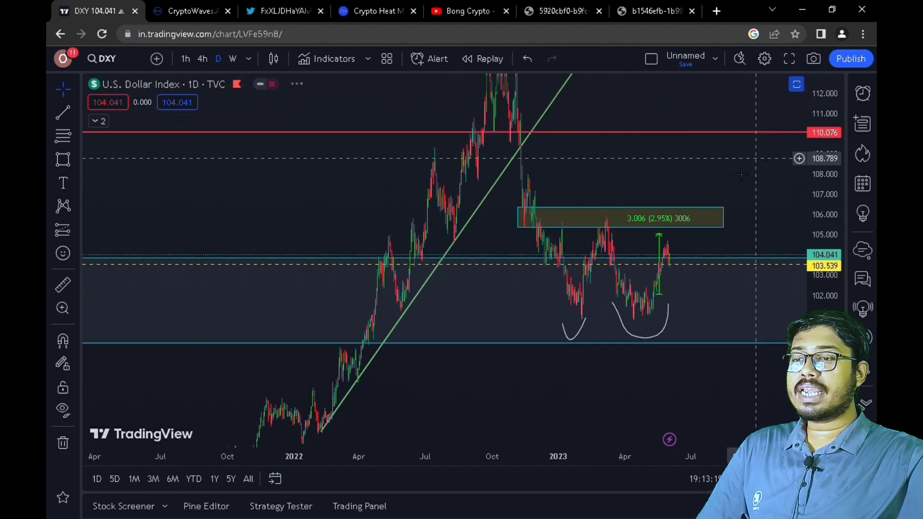
pyautogui.moveTo(741, 174); pyautogui.dragTo(607, 180)
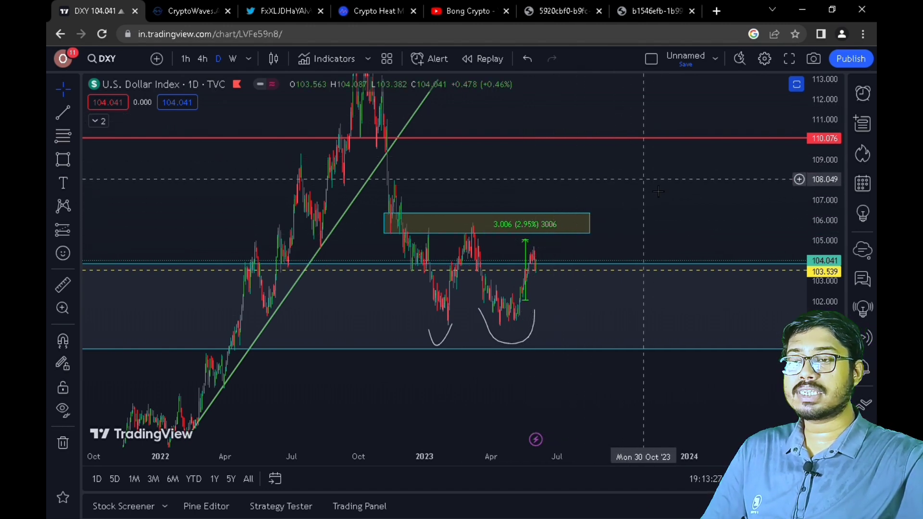
pyautogui.scroll(-5, 658, 192)
pyautogui.moveTo(830, 255); pyautogui.dragTo(830, 269)
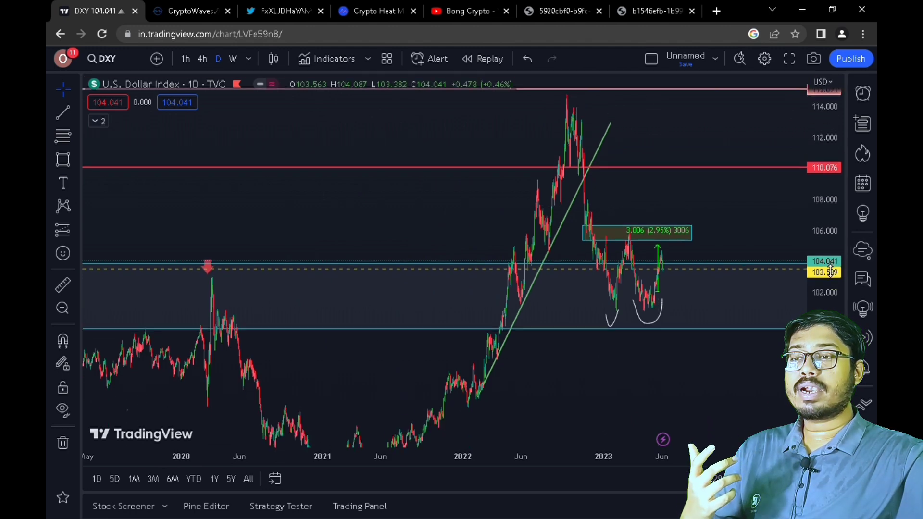
pyautogui.scroll(3, 711, 208)
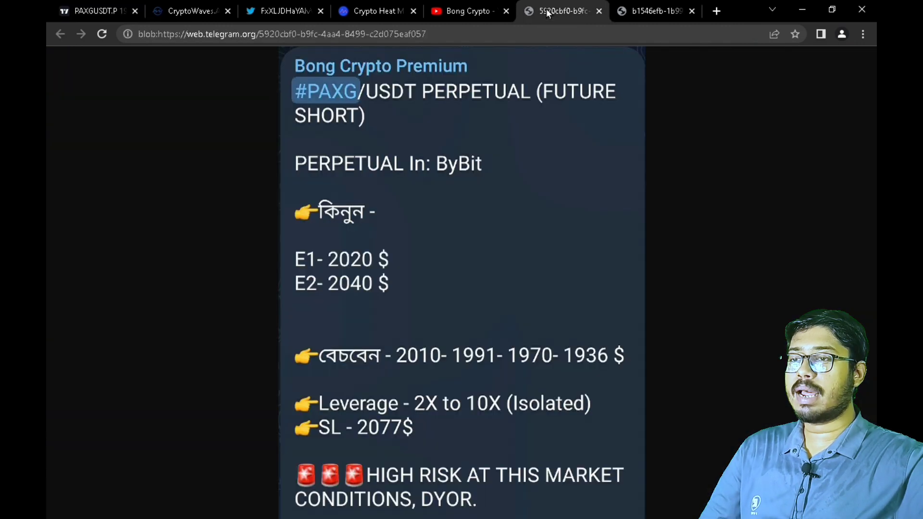
# Review the PAXG/USDT short signal in Telegram Web, then return to the PAXGUSDT chart
pyautogui.click(551, 11)
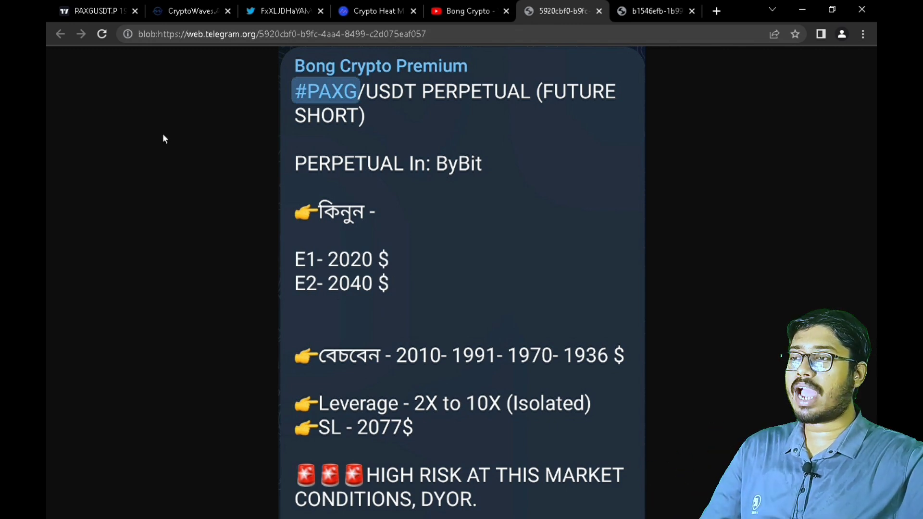
pyautogui.click(111, 7)
# Zoom and pan the PAXGUSDT daily chart to centre recent price action
pyautogui.scroll(-5, 796, 288)
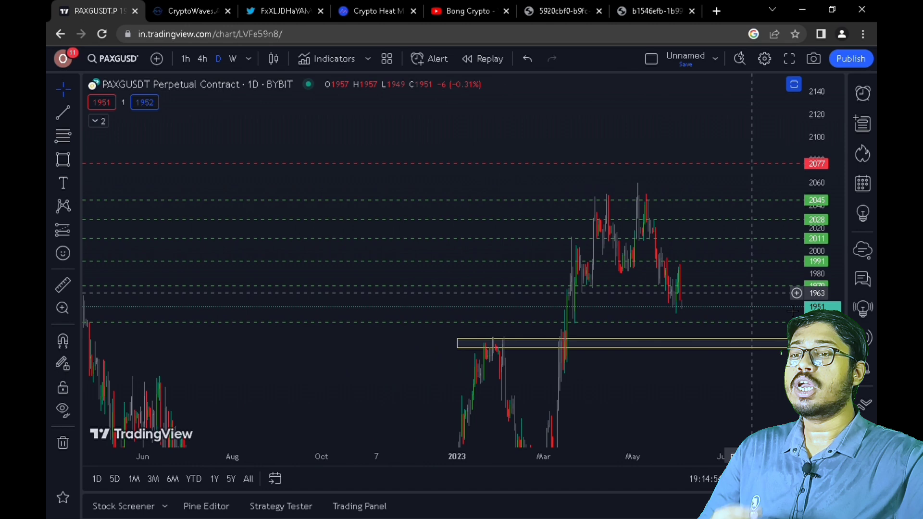
pyautogui.moveTo(774, 356); pyautogui.dragTo(655, 354)
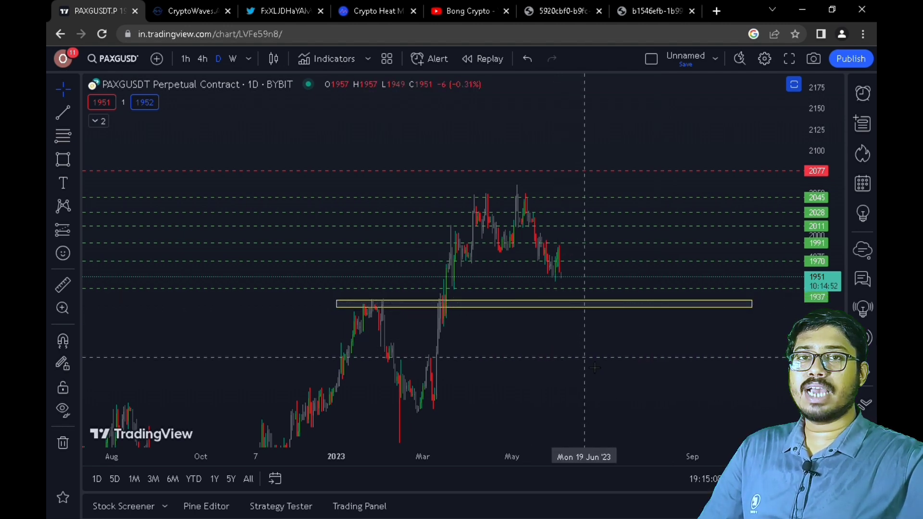
pyautogui.scroll(2, 625, 349)
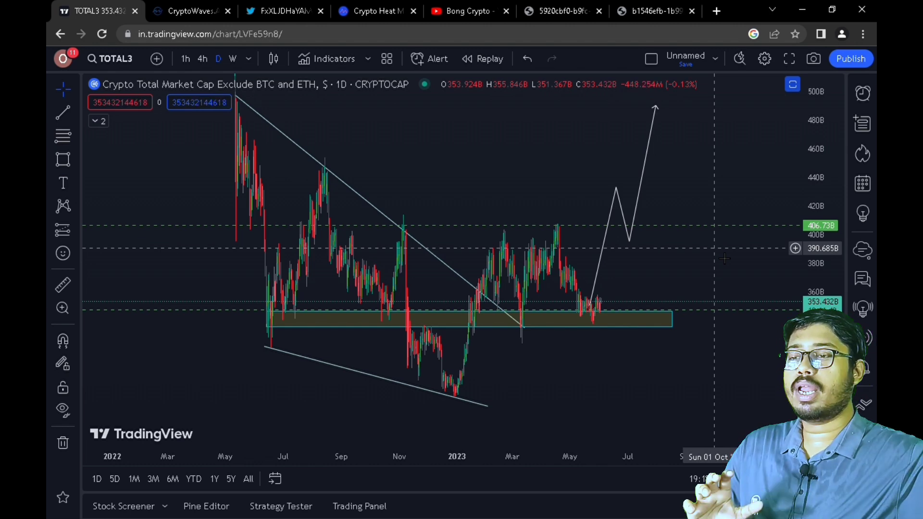
pyautogui.scroll(3, 658, 267)
pyautogui.moveTo(659, 267); pyautogui.dragTo(752, 252)
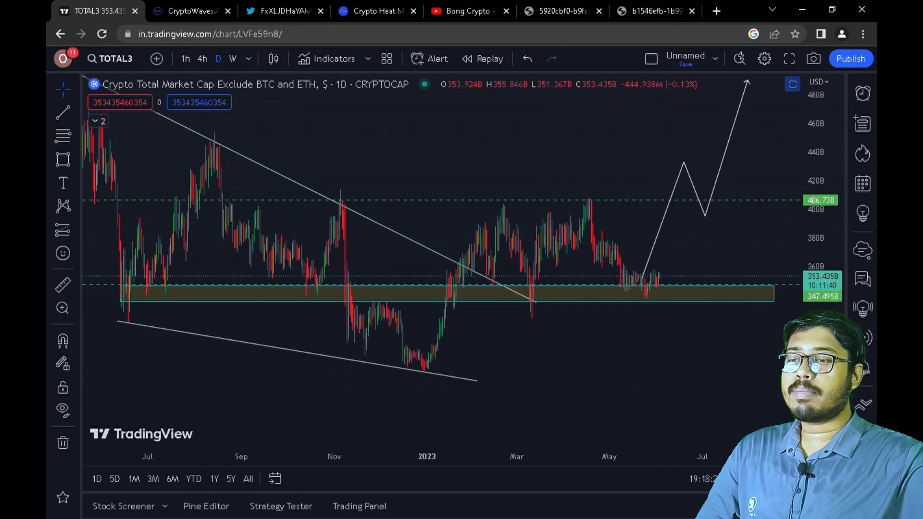
pyautogui.moveTo(511, 206); pyautogui.dragTo(491, 202)
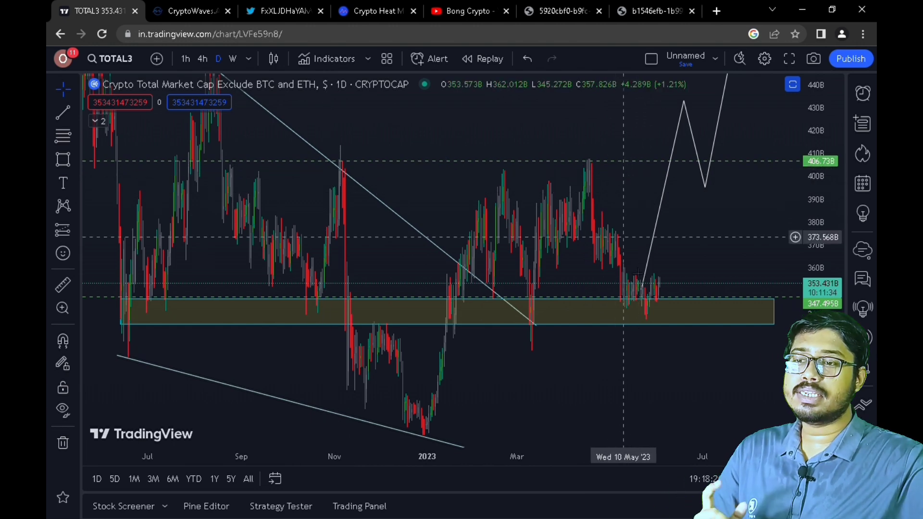
pyautogui.hscroll(5, 789, 323)
pyautogui.scroll(4, 655, 272)
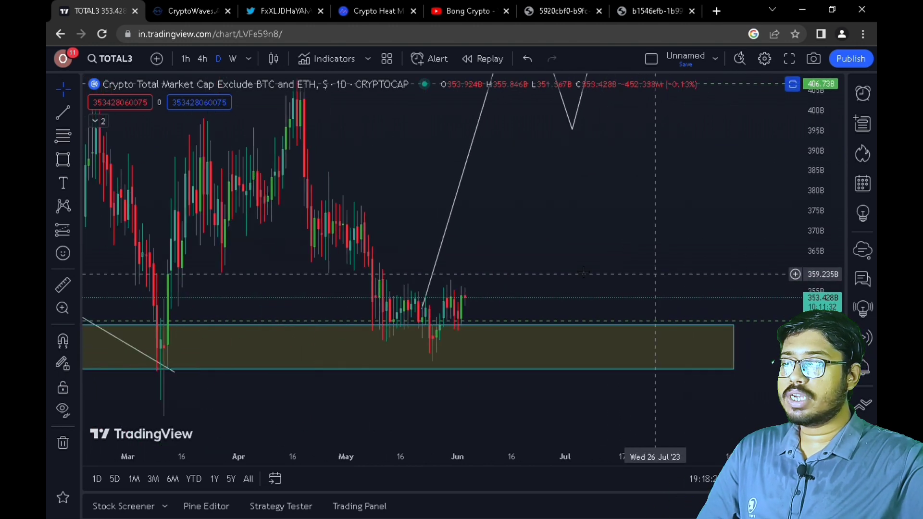
# Brush a yellow freehand pattern over recent TOTAL3 candles, then zoom out to May–Sep
pyautogui.click(75, 158)
pyautogui.click(113, 159)
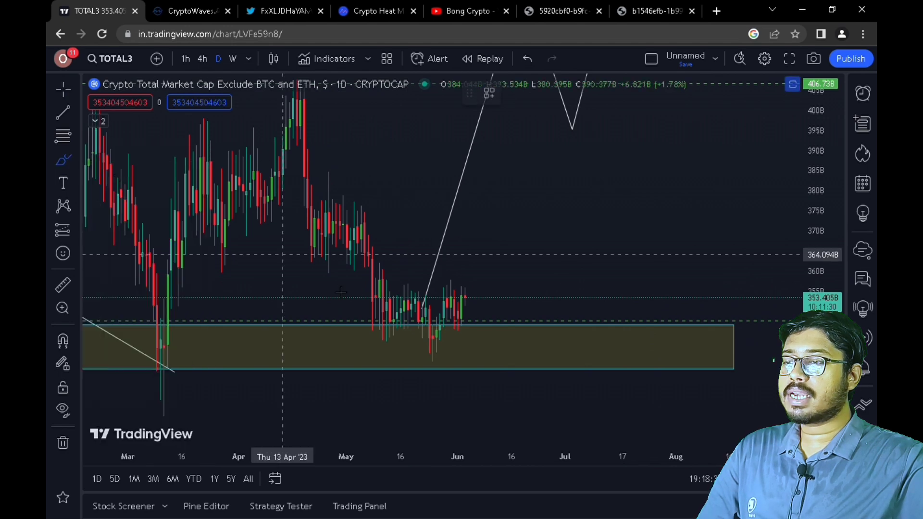
pyautogui.moveTo(375, 284)
pyautogui.mouseDown()
pyautogui.moveTo(383, 333)
pyautogui.moveTo(409, 300)
pyautogui.moveTo(430, 358)
pyautogui.moveTo(459, 327)
pyautogui.moveTo(472, 283)
pyautogui.moveTo(354, 294)
pyautogui.moveTo(474, 298)
pyautogui.moveTo(425, 296)
pyautogui.mouseUp()
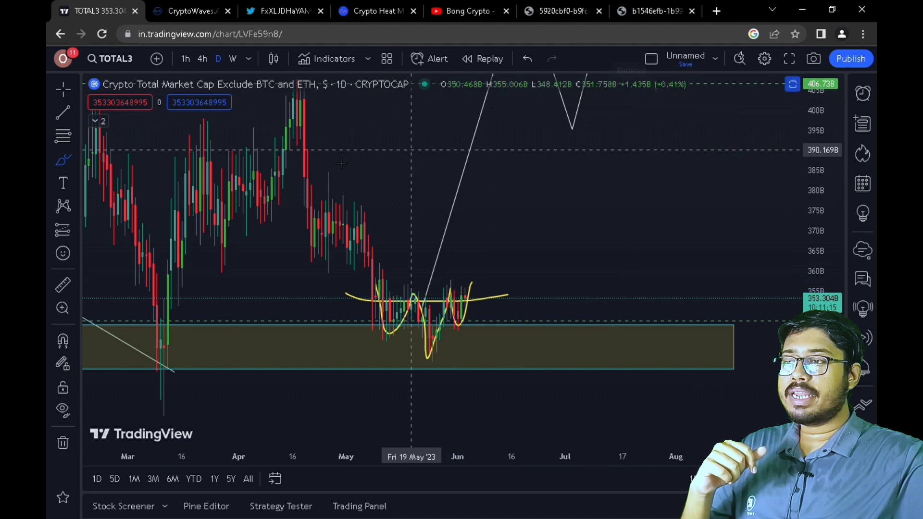
pyautogui.click(63, 89)
pyautogui.scroll(-5, 536, 298)
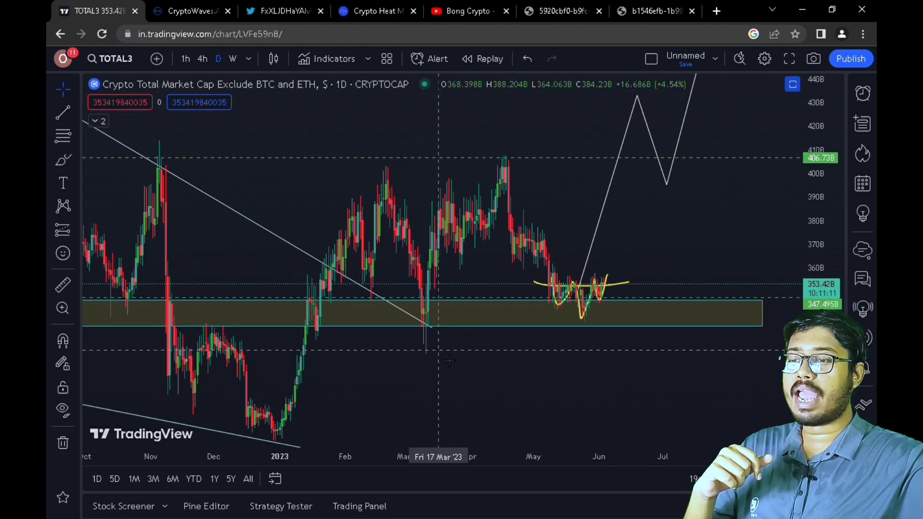
pyautogui.scroll(-5, 451, 362)
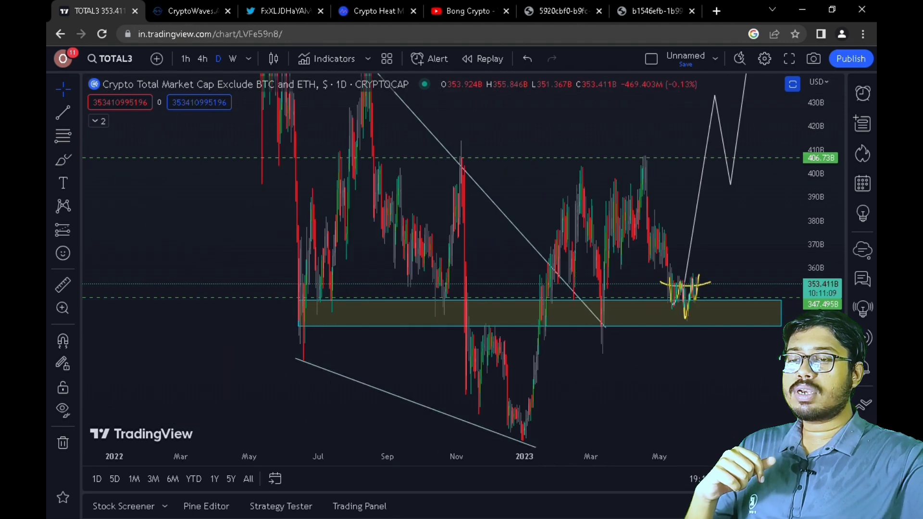
pyautogui.moveTo(784, 289); pyautogui.dragTo(661, 327)
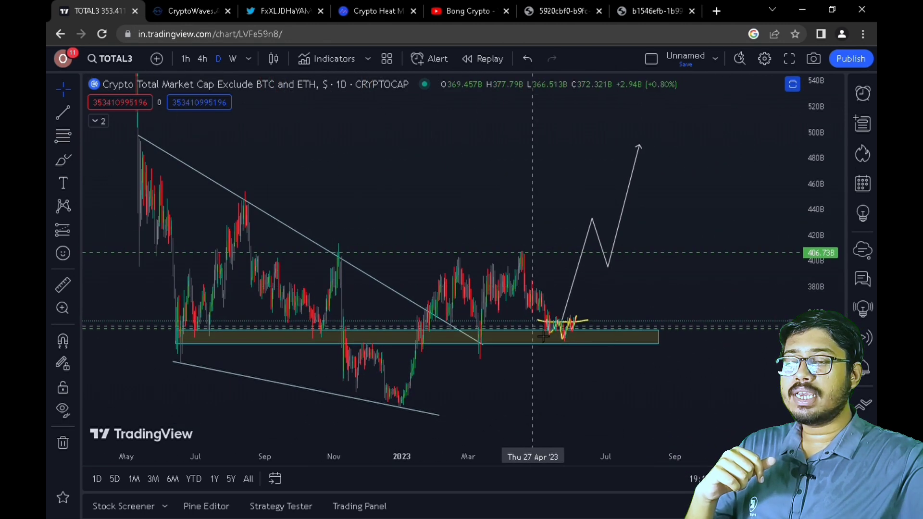